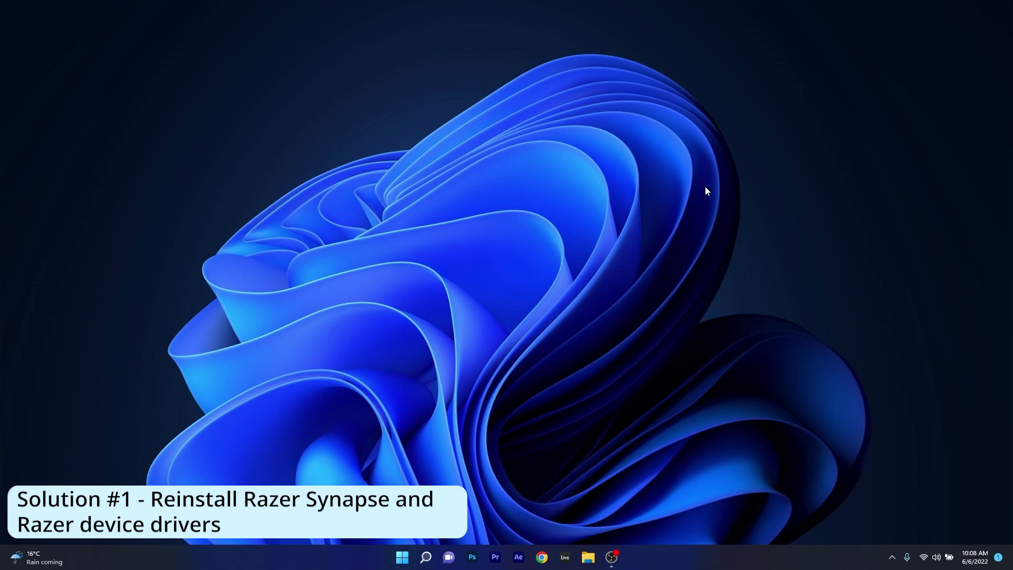
Open Device Manager from the Start quick-link menu and centre its window.
right_click(402, 557)
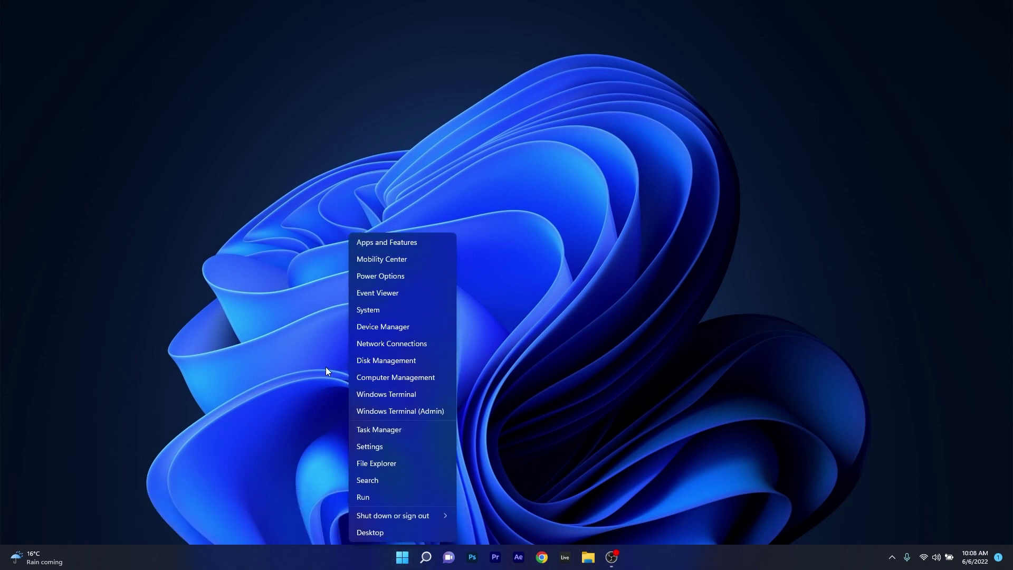
left_click(385, 327)
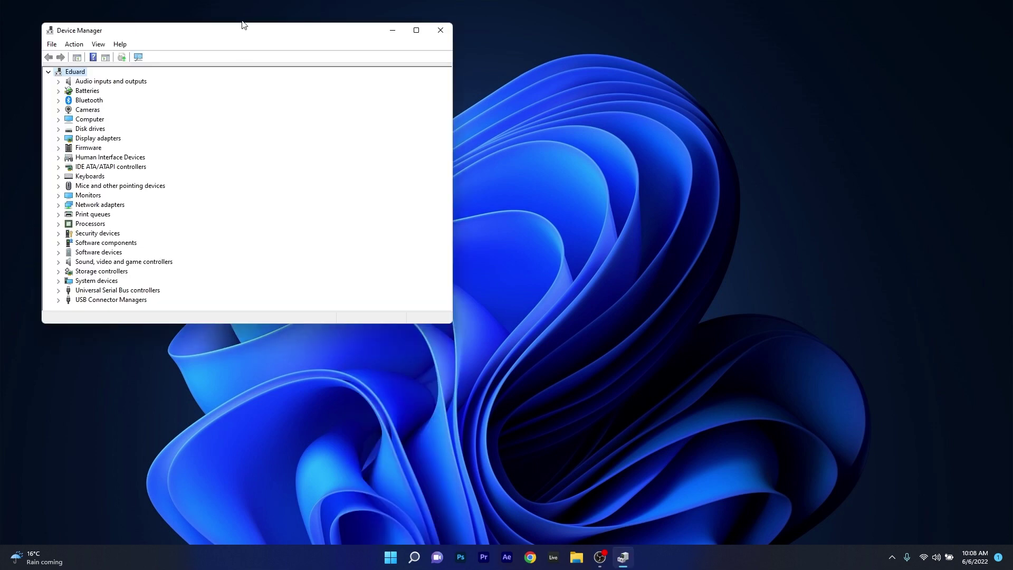
left_click_drag(245, 33, 468, 140)
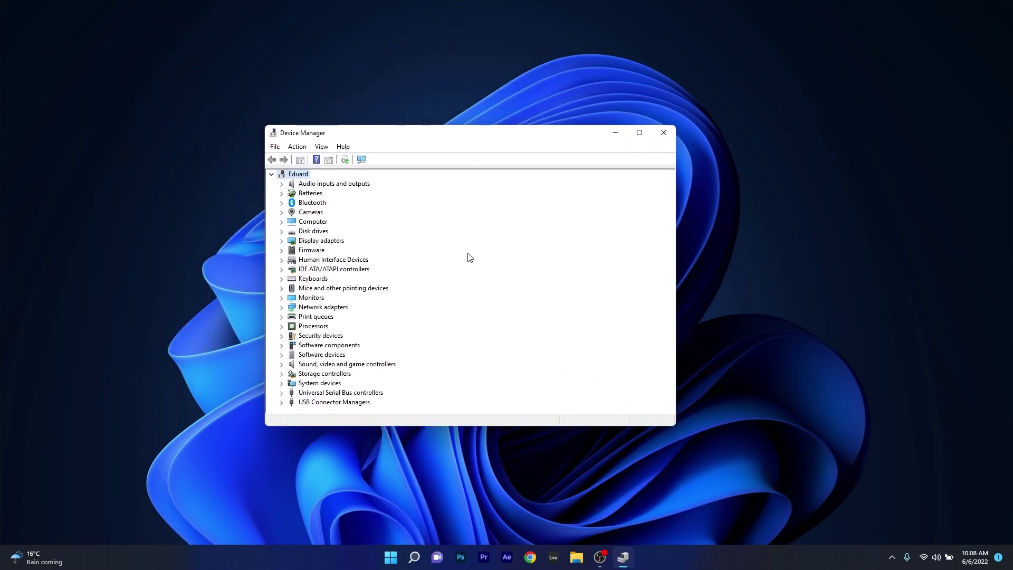
Expand the Mice and other pointing devices, Keyboards and Human Interface Devices categories.
double_click(349, 290)
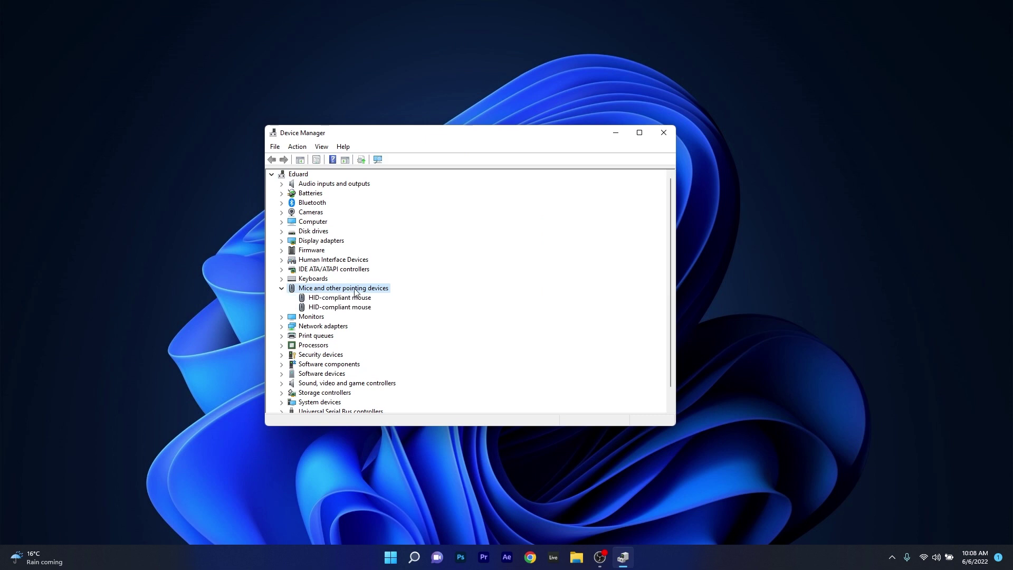
double_click(312, 280)
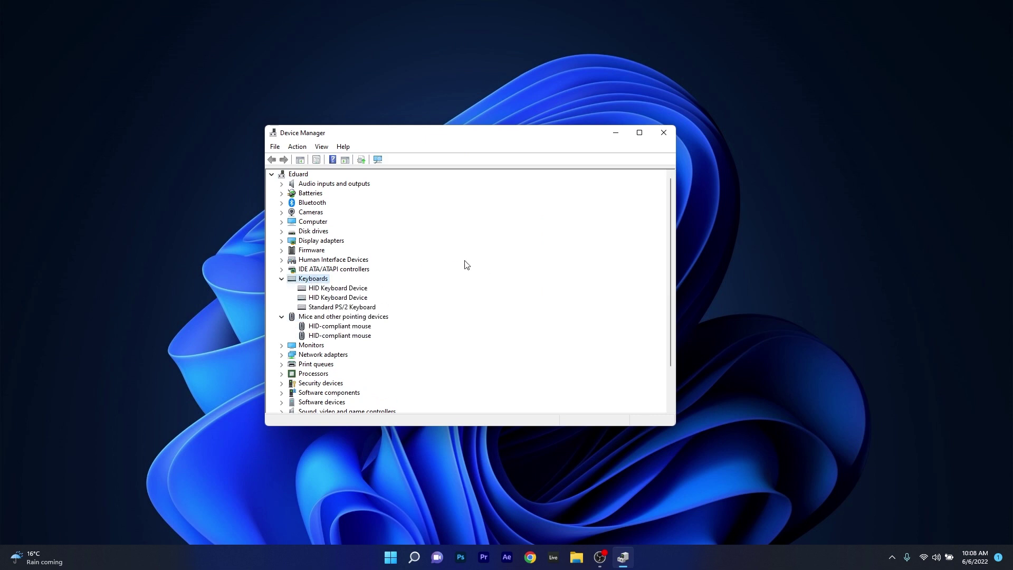
double_click(328, 260)
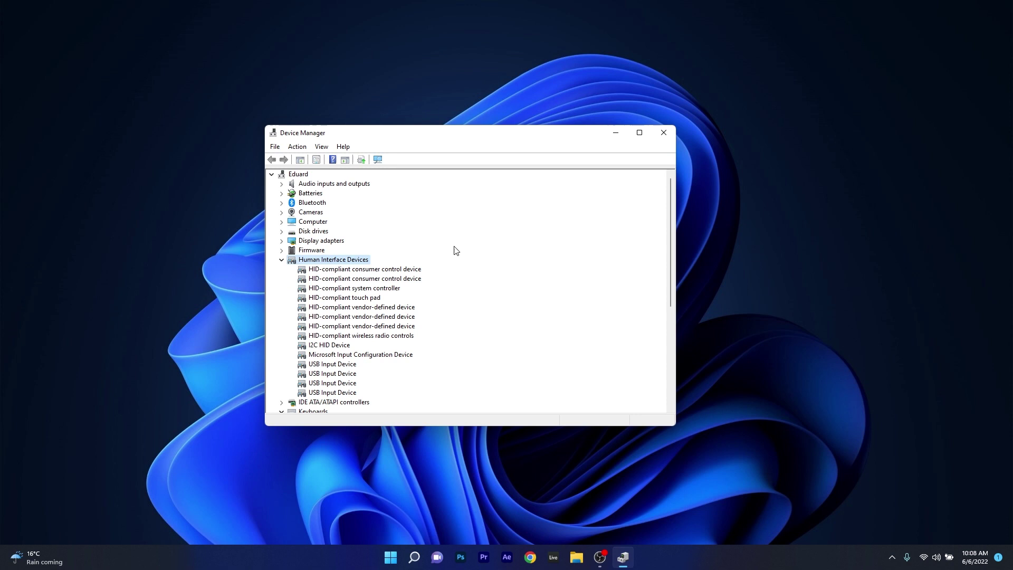
scroll(571, 242, "down", 3)
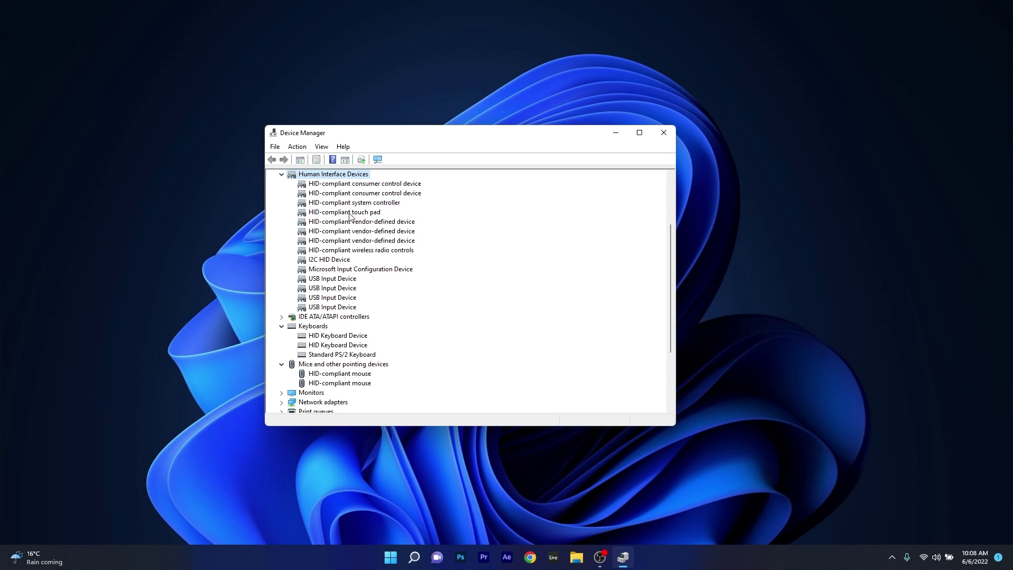
Bring up Uninstall device for the second HID-compliant vendor-defined device, then cancel the confirmation.
right_click(343, 231)
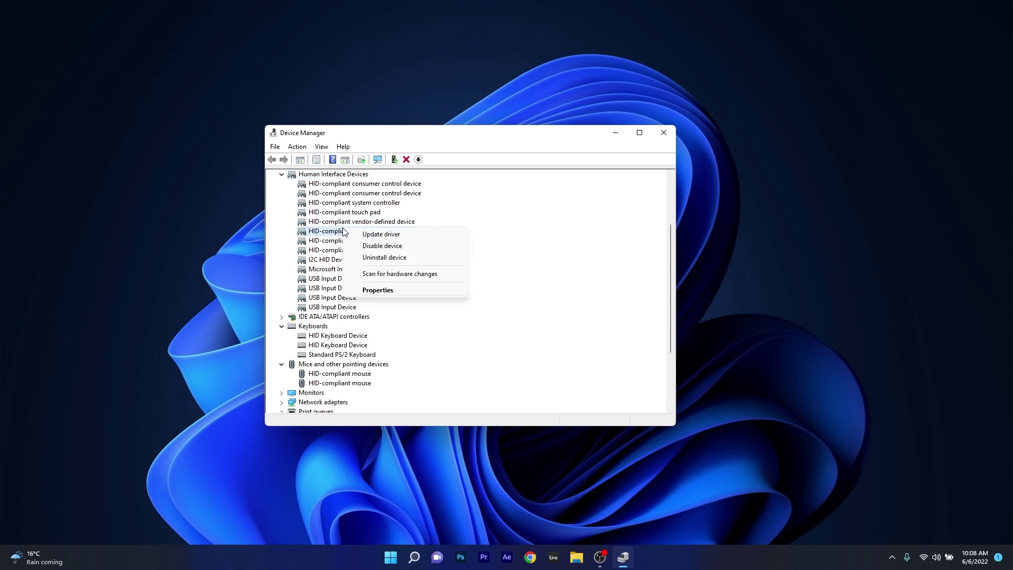
left_click(384, 258)
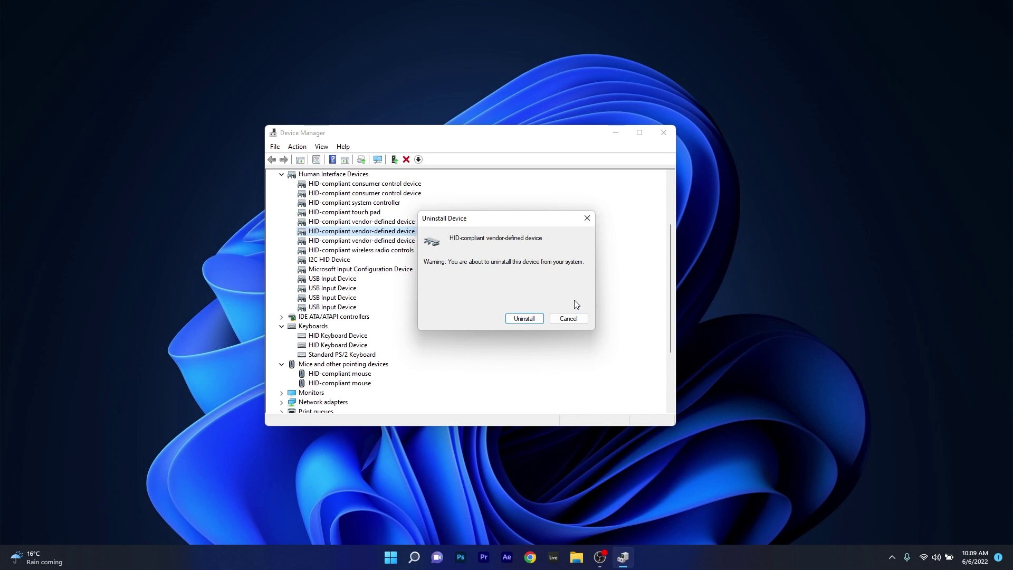
left_click(587, 218)
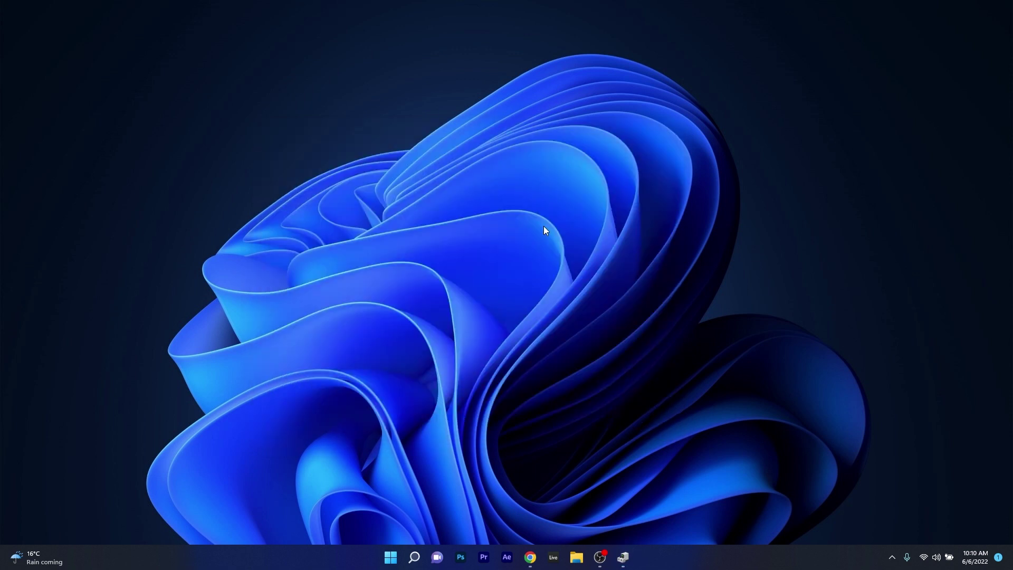
Return to the razer.com/synapse-3 page in Chrome and close its rewards popup.
left_click(530, 556)
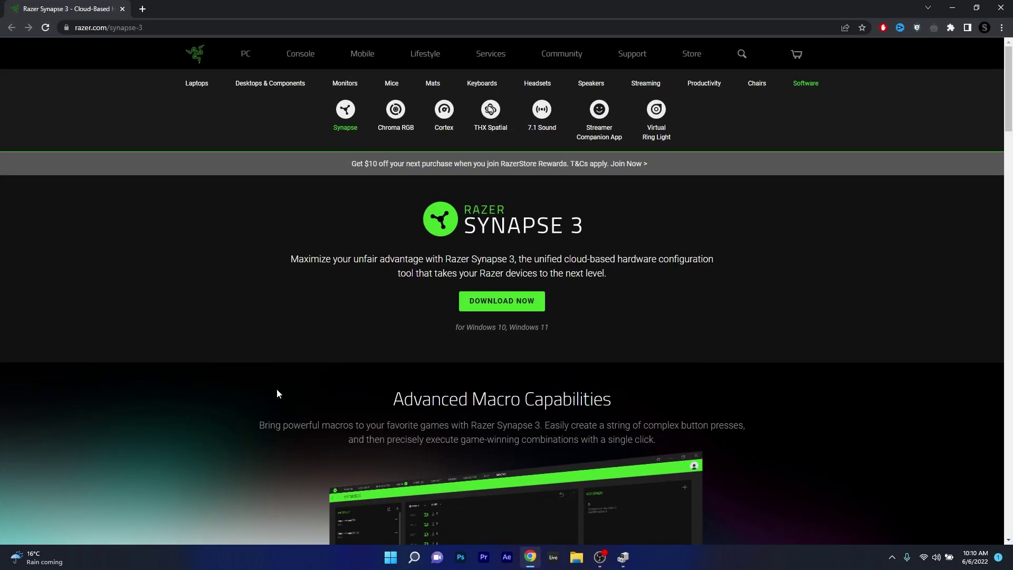
left_click(749, 174)
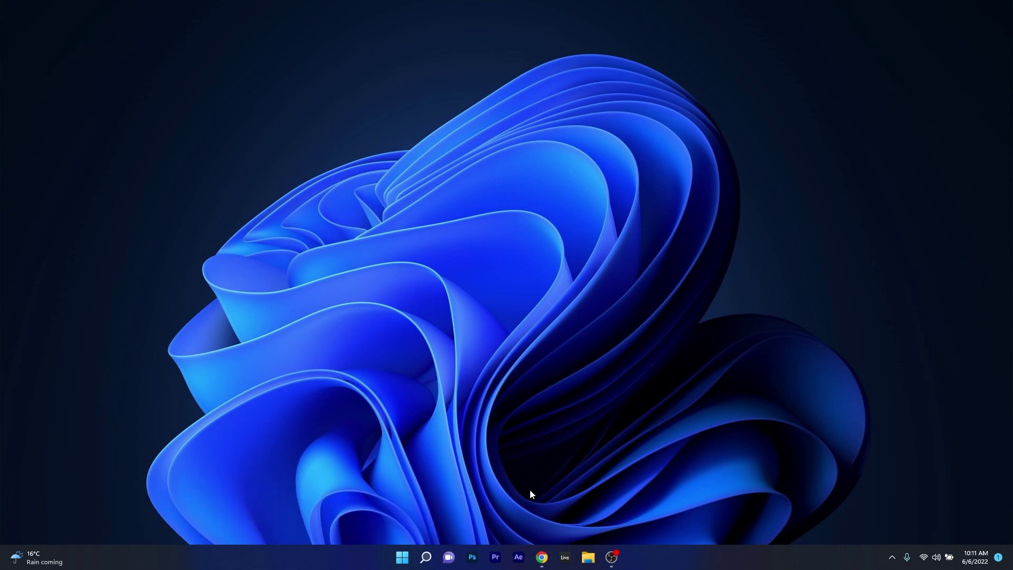
Download the .NET Framework 4.7.2 Runtime installer from Chrome and save it to the Desktop.
left_click(542, 557)
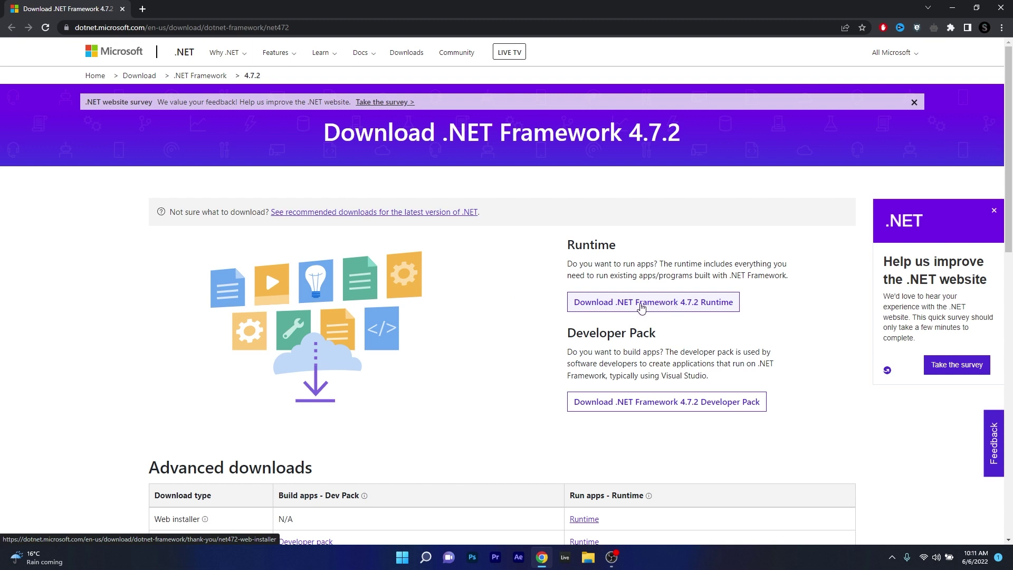
left_click_drag(564, 247, 797, 291)
left_click(680, 302)
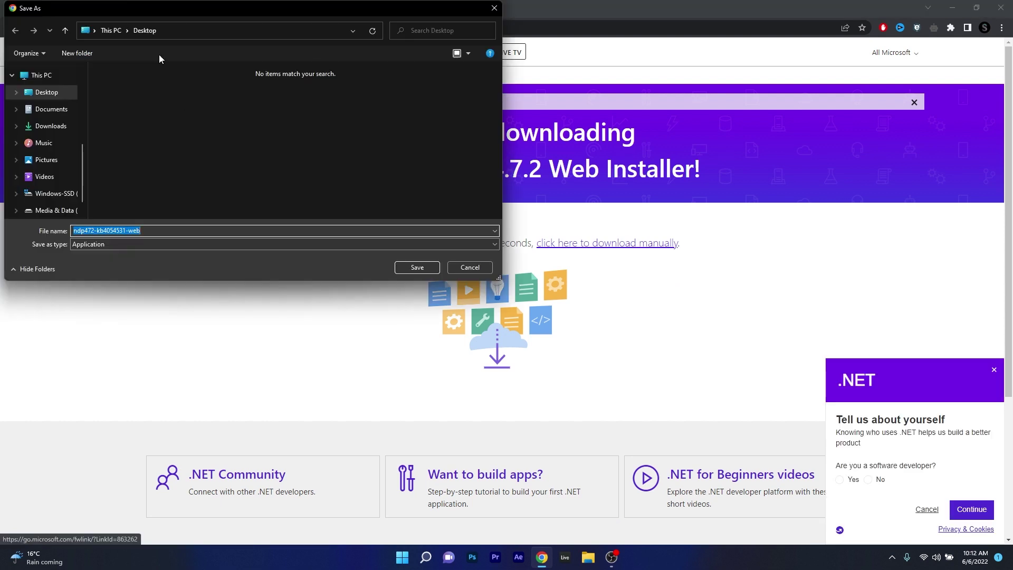
left_click(426, 271)
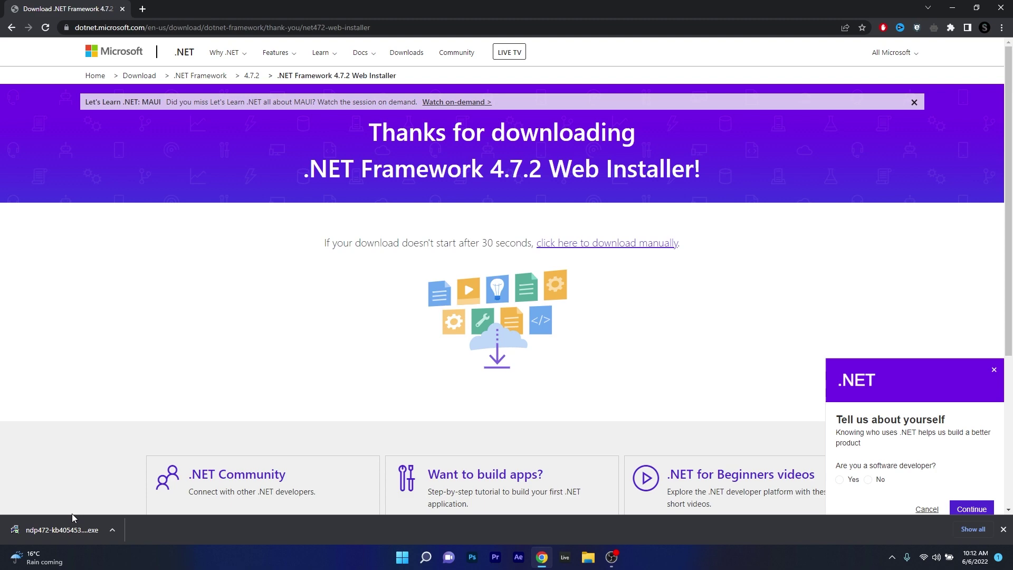
Run the downloaded ndp472 installer, confirm 4.7.2 or later is already installed, and close it.
left_click(71, 530)
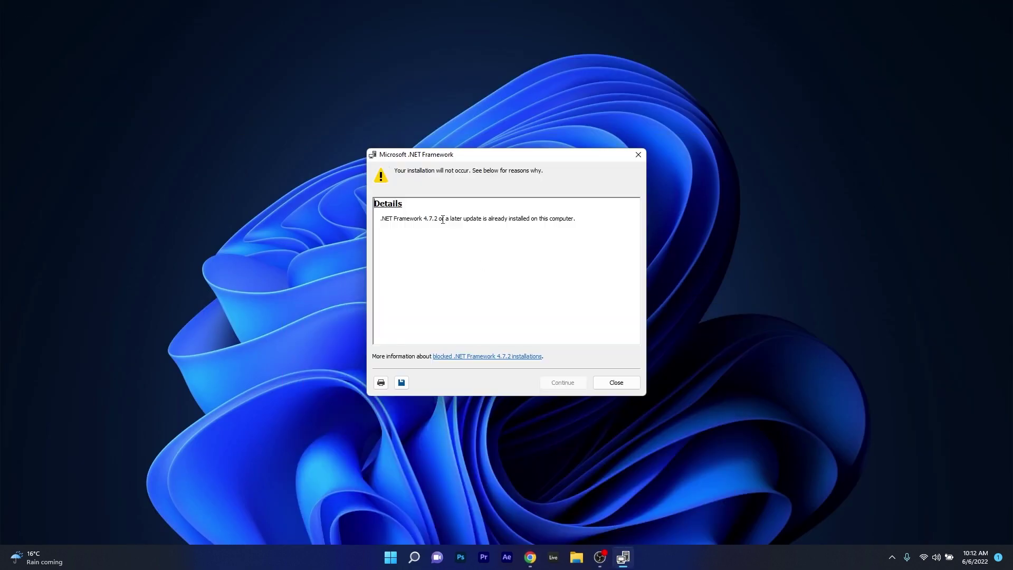
left_click_drag(442, 220, 584, 220)
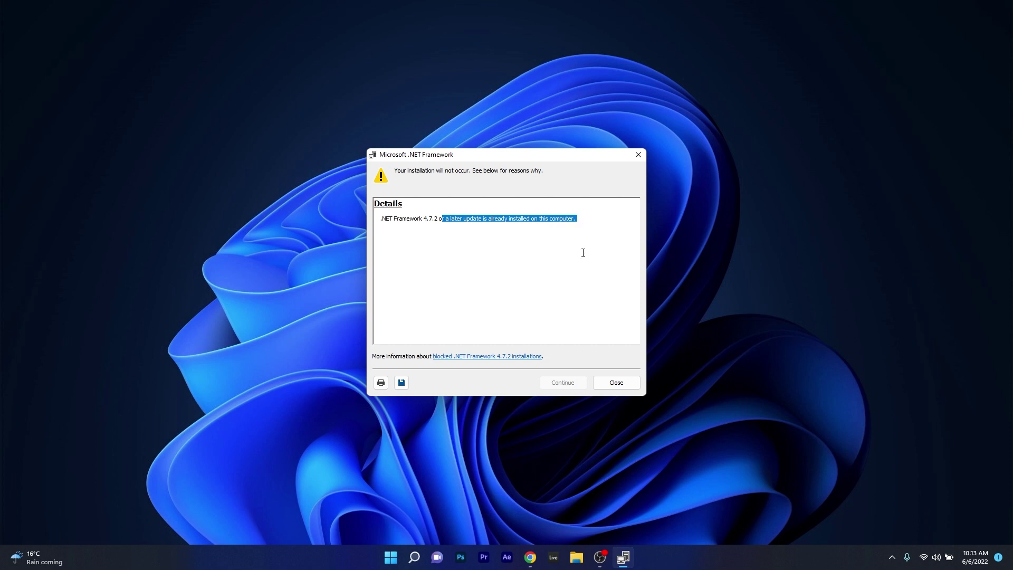
left_click(624, 381)
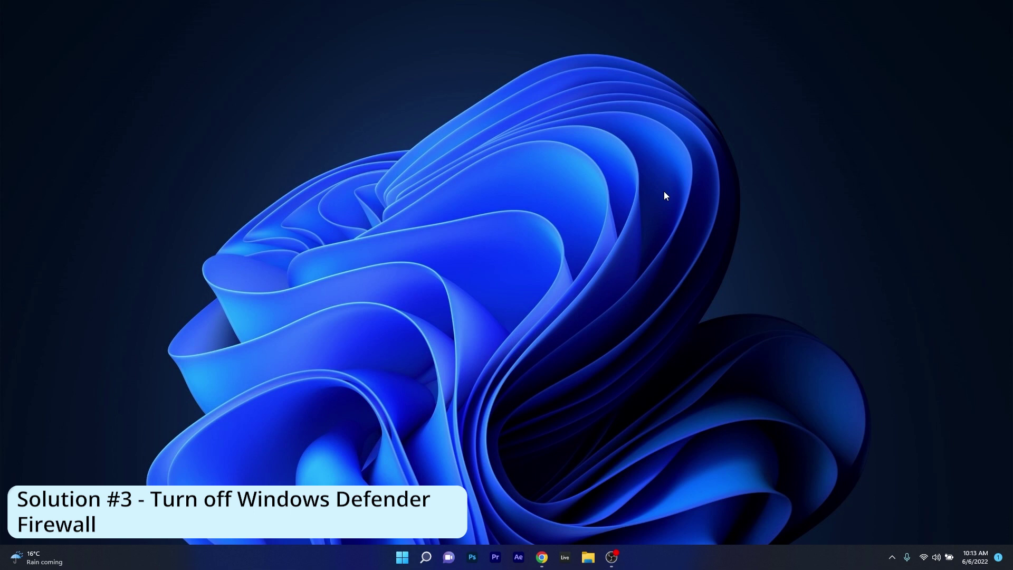
left_click(402, 559)
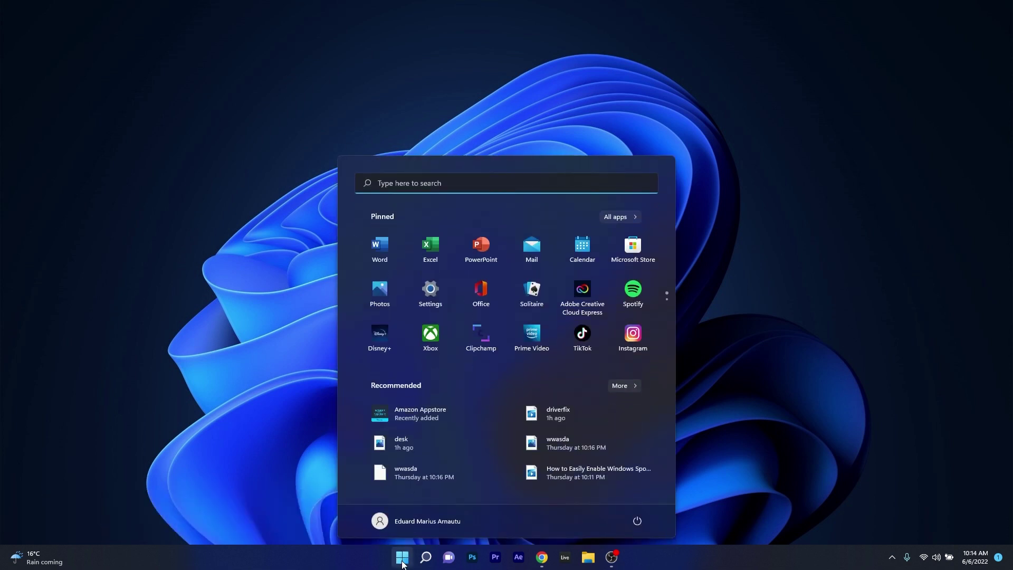
type("firewall.cpl")
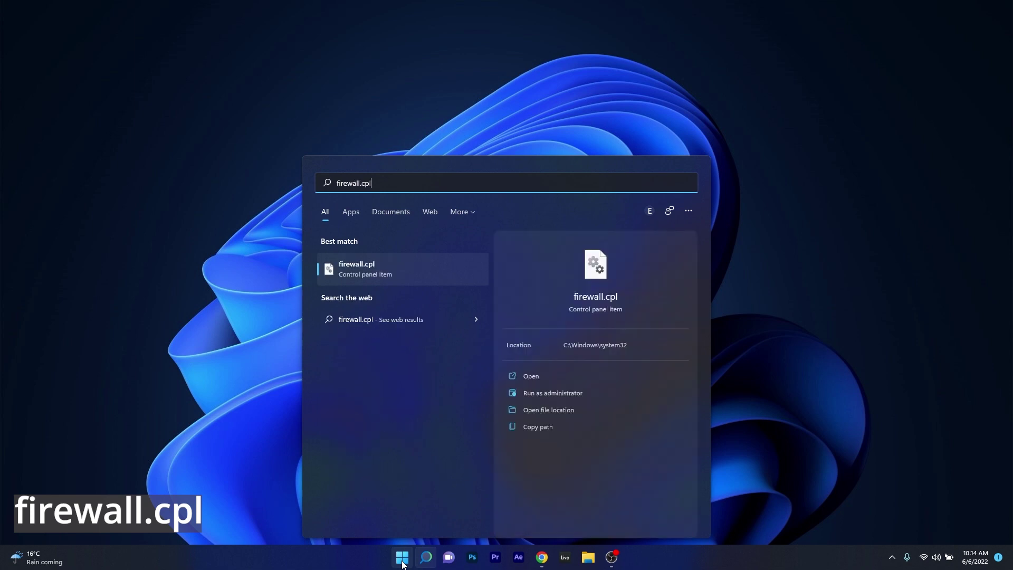
left_click(365, 271)
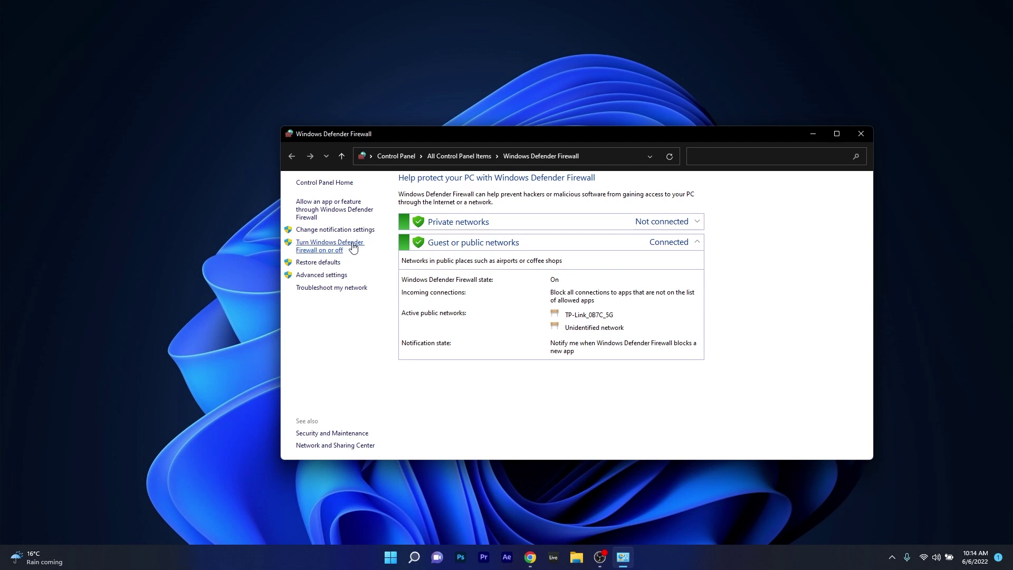
left_click(334, 252)
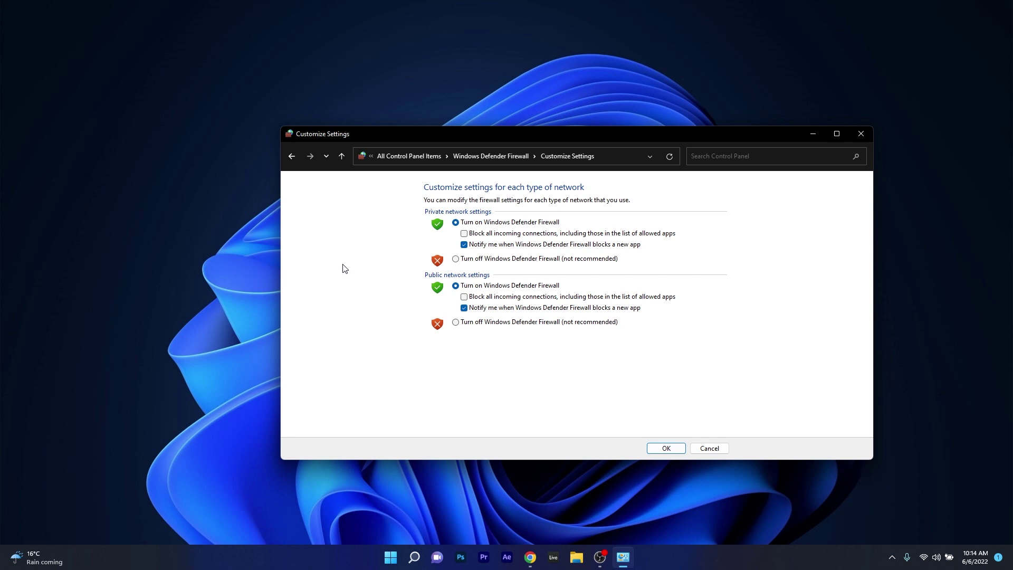
left_click(456, 259)
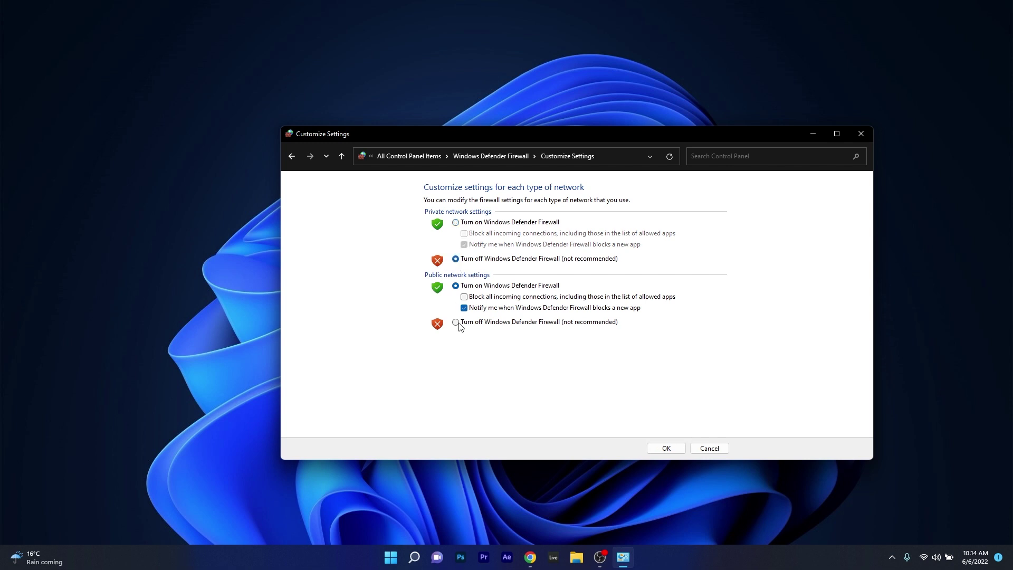
left_click(456, 322)
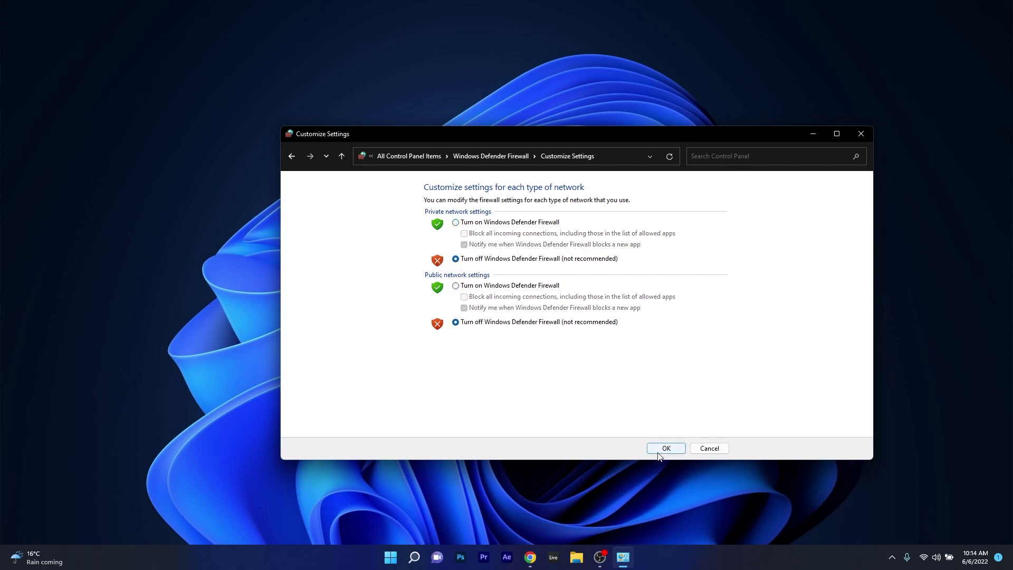
left_click(710, 448)
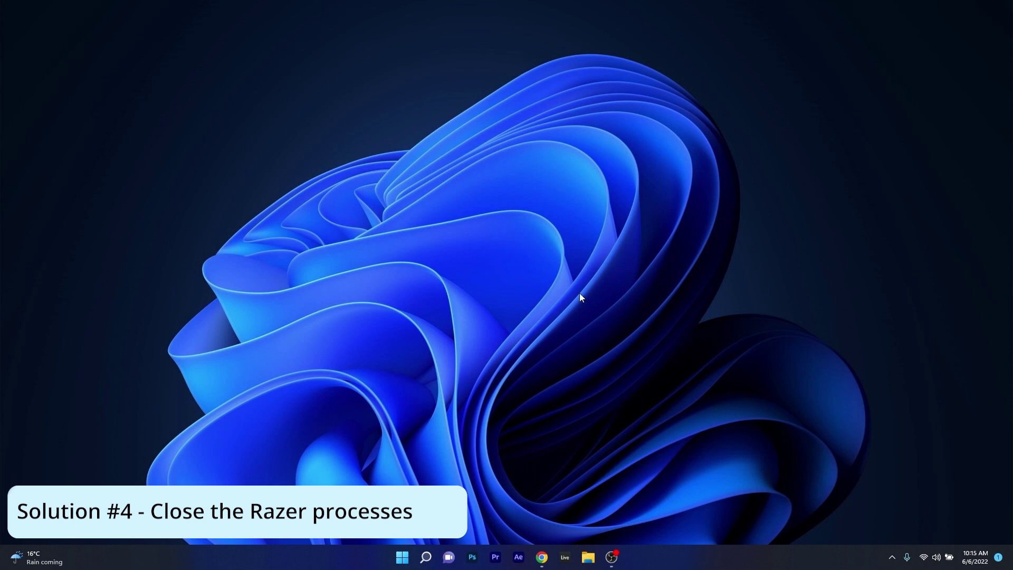
right_click(402, 557)
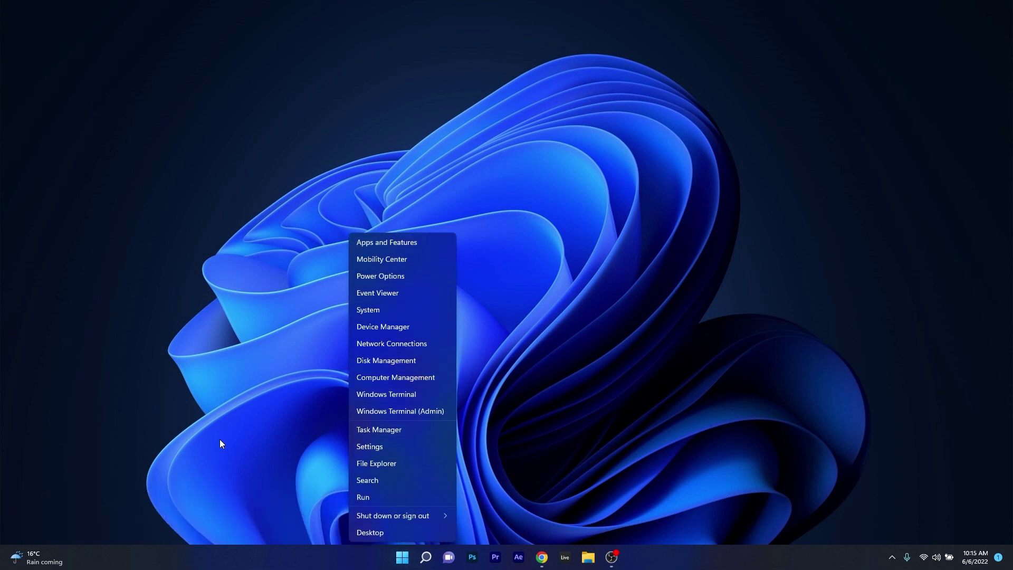
left_click(417, 428)
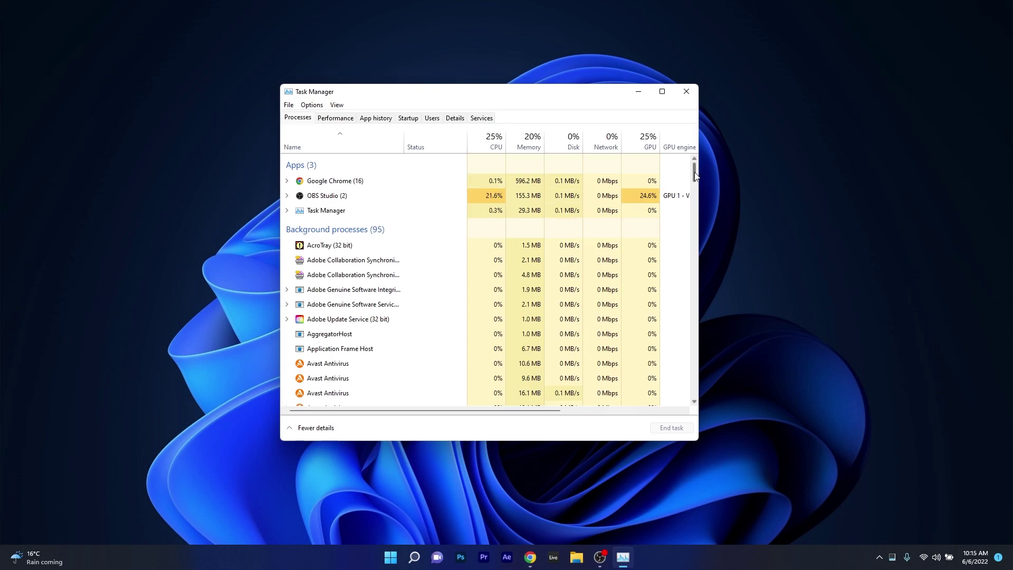
left_click_drag(696, 174, 702, 246)
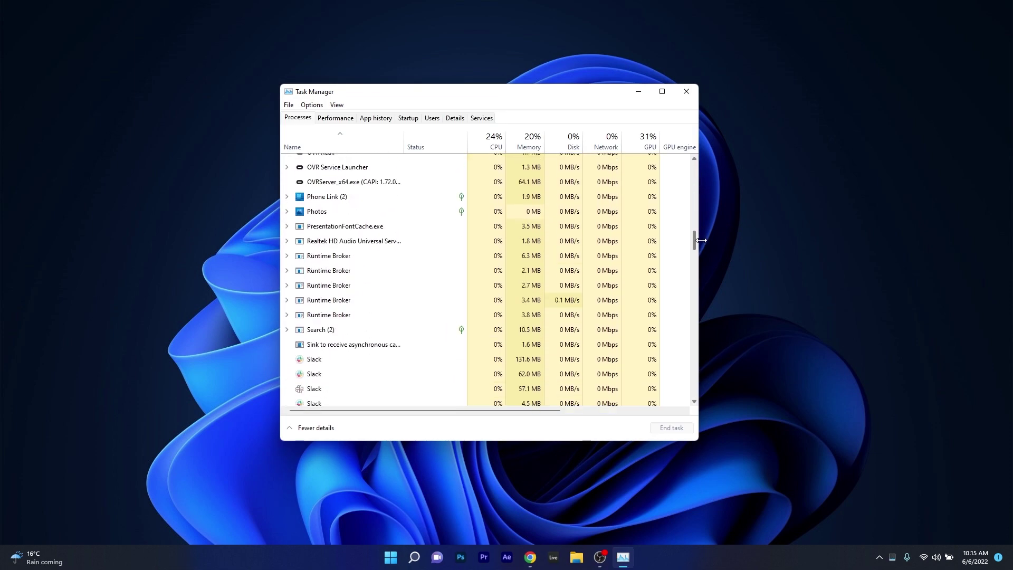
right_click(376, 288)
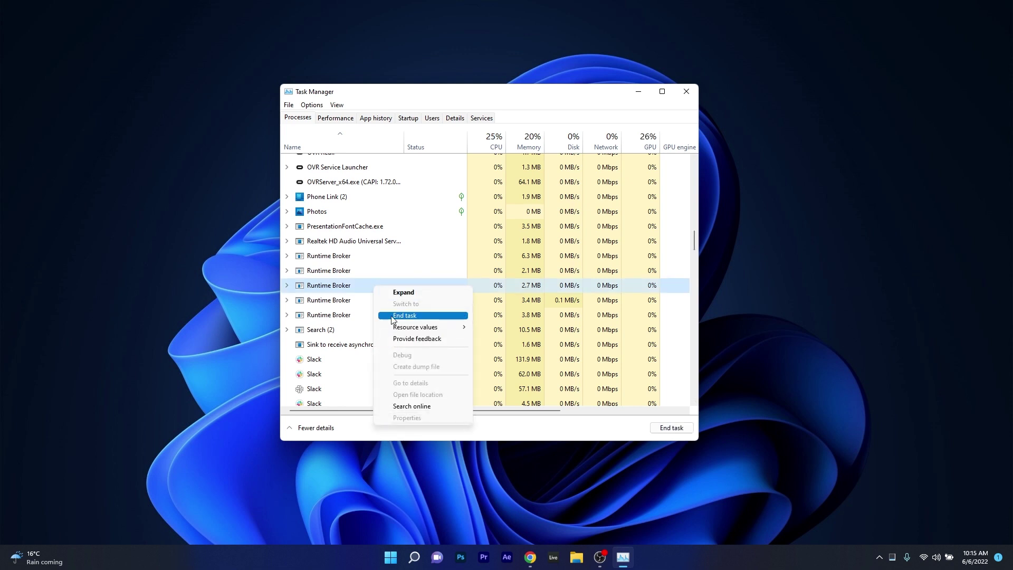
left_click(666, 226)
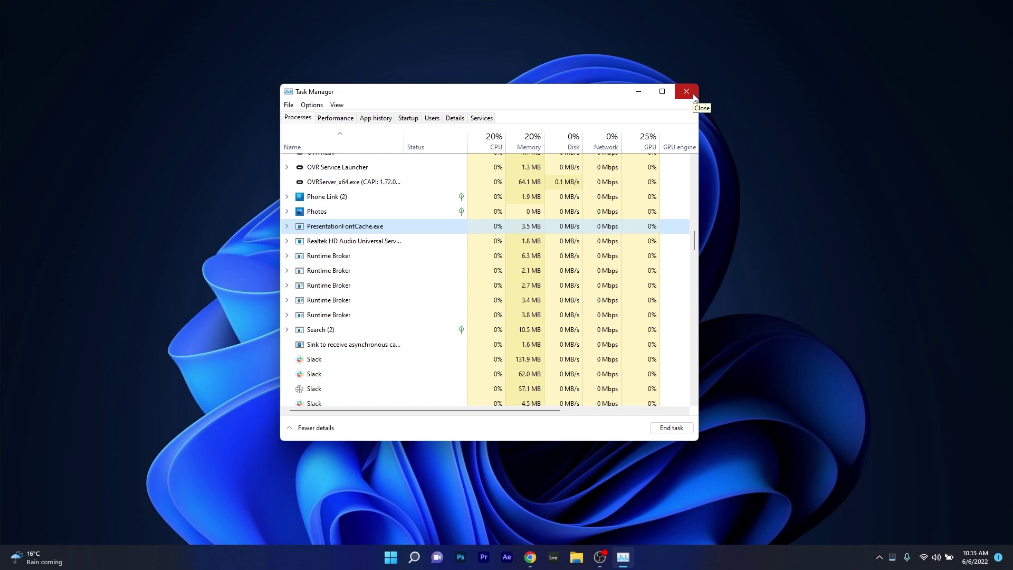
left_click(694, 96)
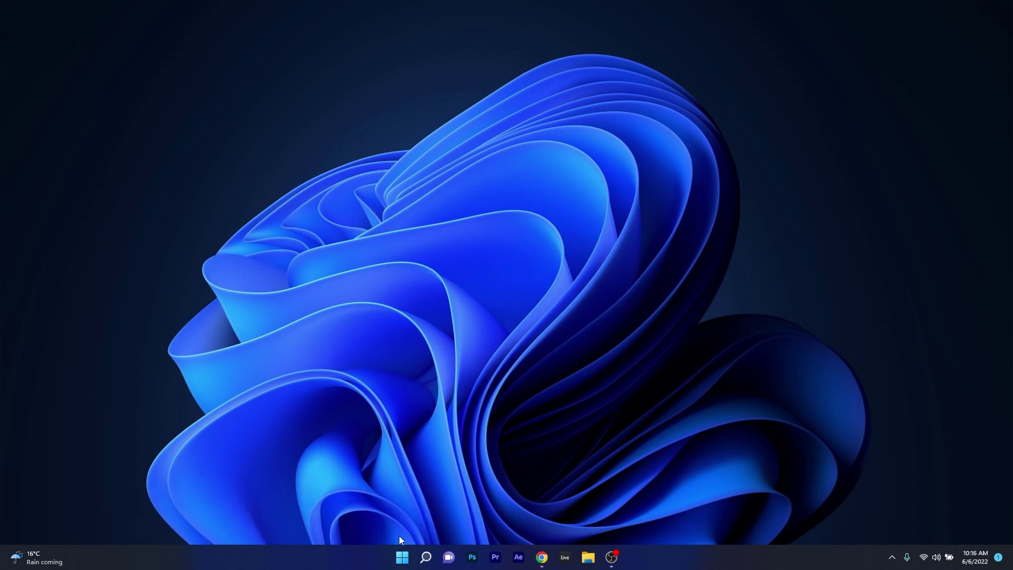
Check for updates under Windows Update in Settings, then close the Settings window.
left_click(402, 557)
left_click(430, 291)
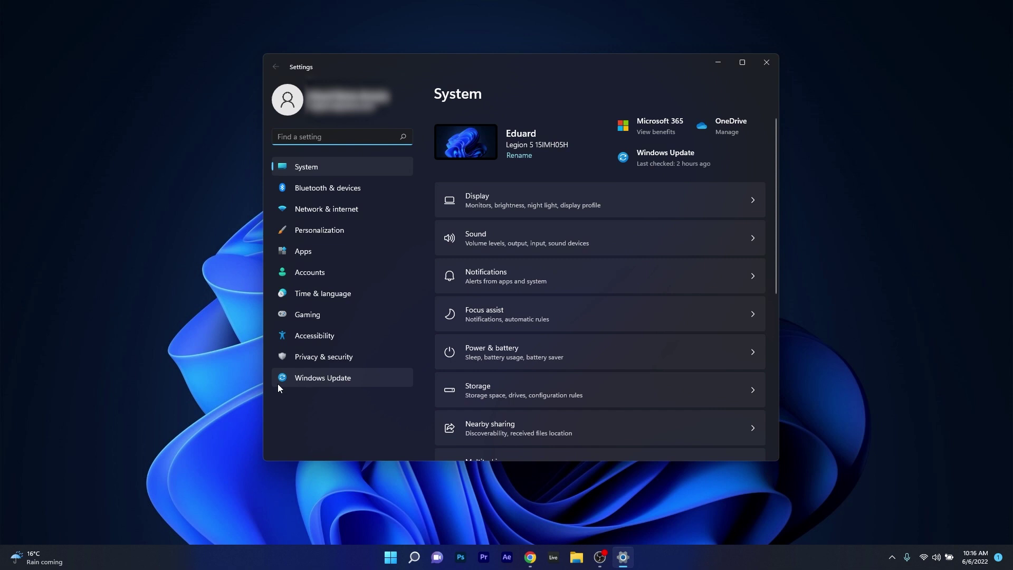
left_click(353, 377)
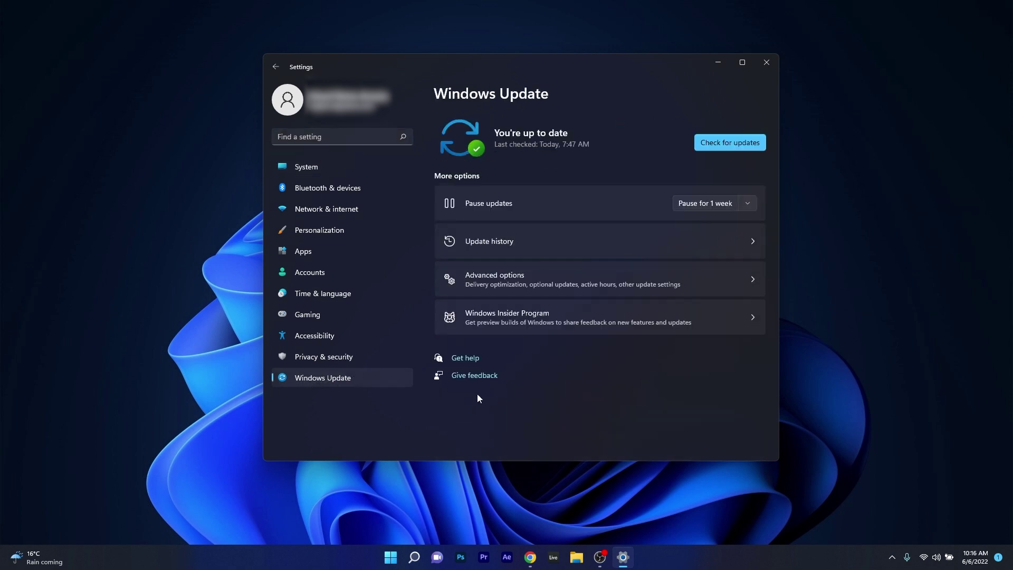
left_click(726, 140)
left_click(766, 63)
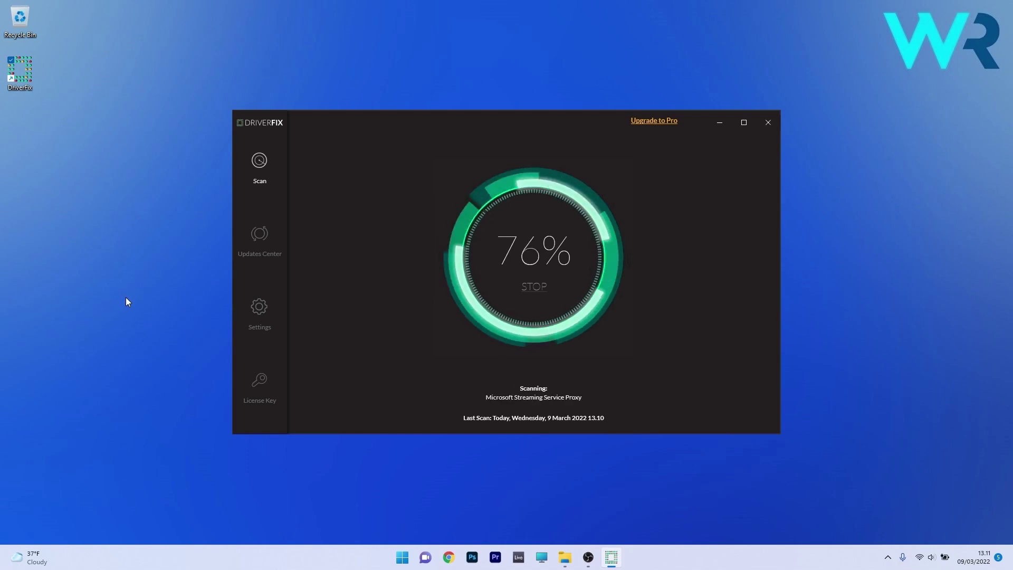
left_click(316, 247)
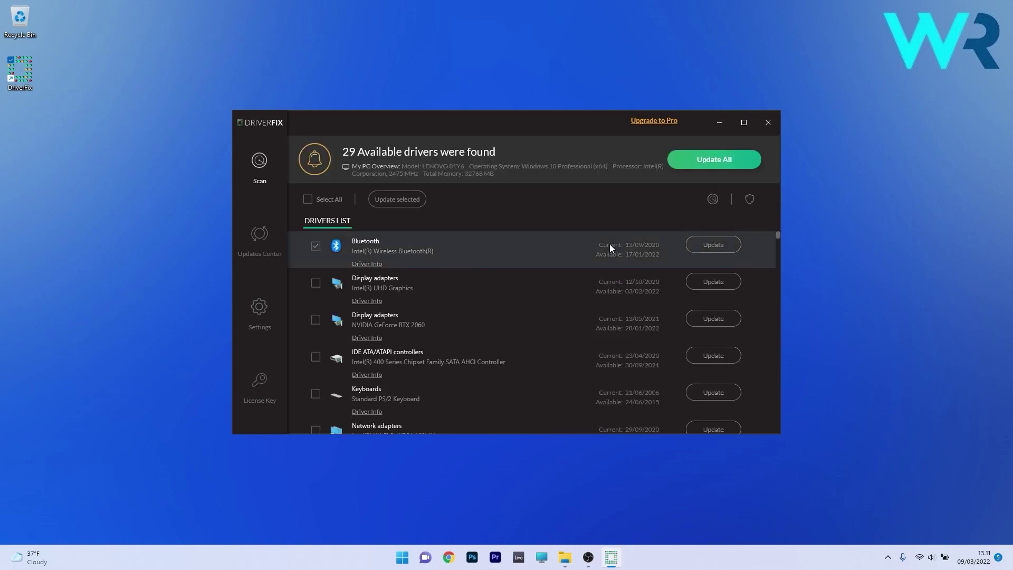
left_click(713, 245)
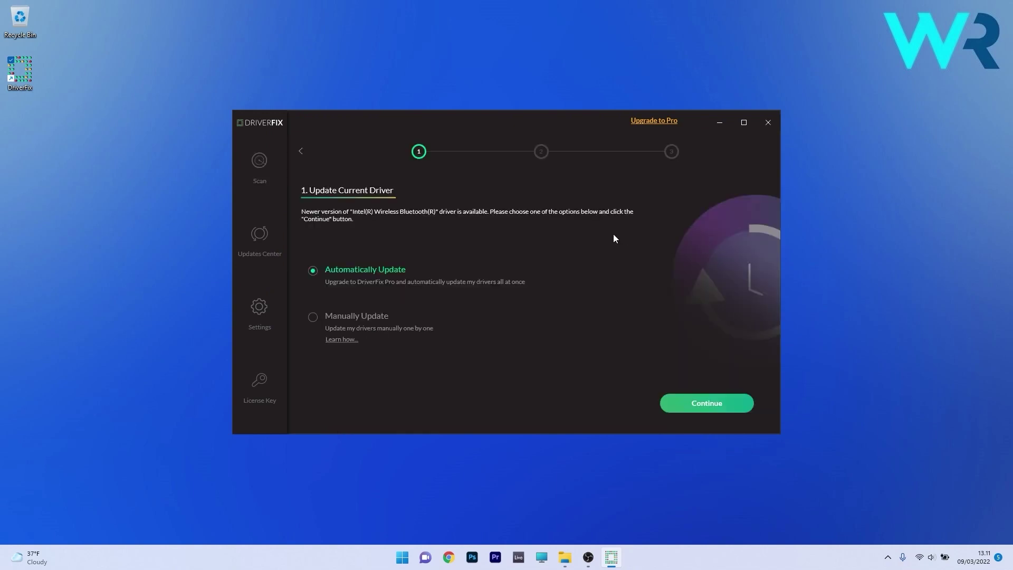
left_click(695, 407)
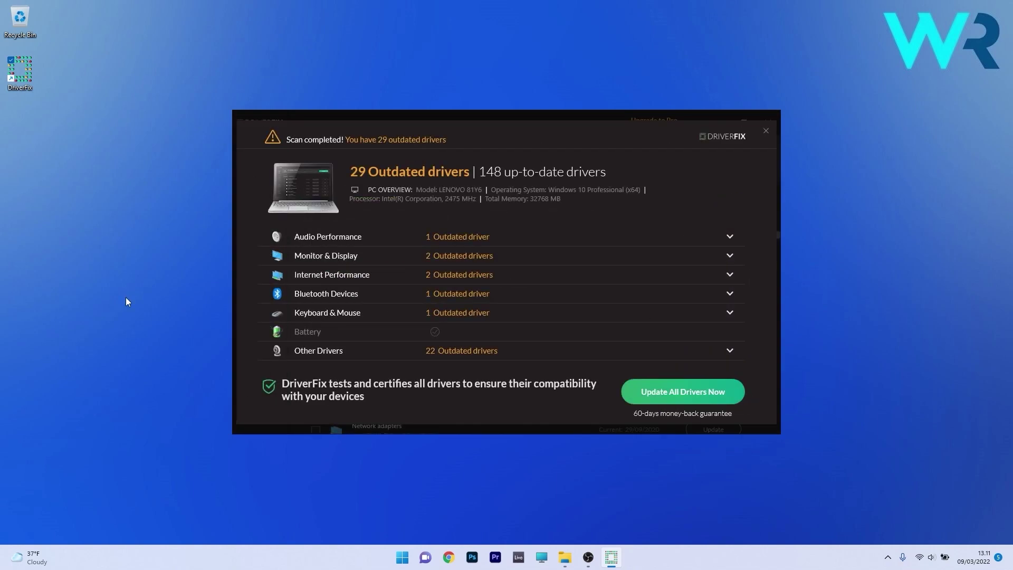